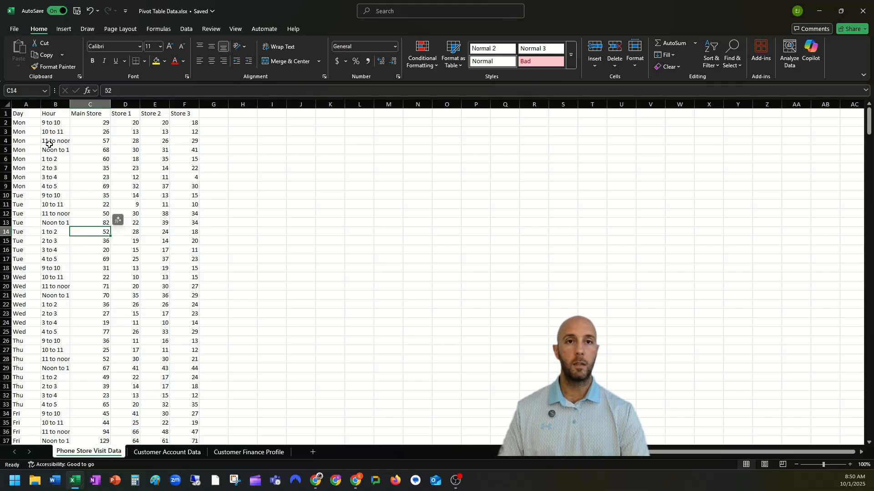
Review the Day, Hour, Main Store, Store 1, Store 2 and Store 3 columns of the phone store visit data
{"action": "left_click", "coordinate": [29, 122]}
{"action": "left_click", "coordinate": [68, 123]}
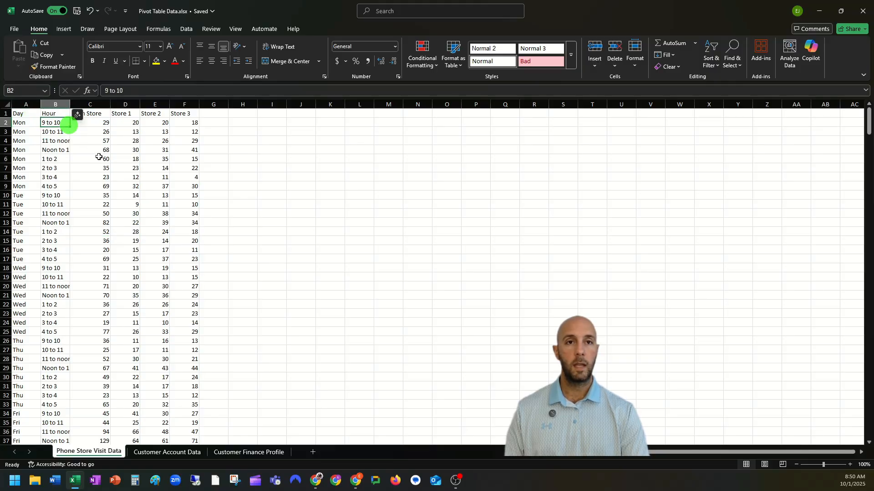
{"action": "left_click", "coordinate": [103, 122]}
{"action": "left_click", "coordinate": [136, 123]}
{"action": "left_click", "coordinate": [178, 126]}
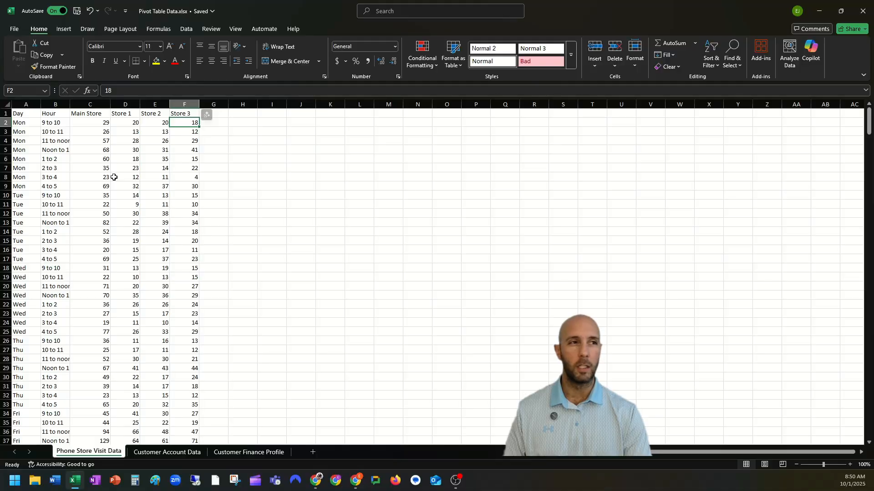
Format the phone store visit data in A1:F431 as a table with headers, using a blue medium banded style
{"action": "left_click", "coordinate": [92, 177]}
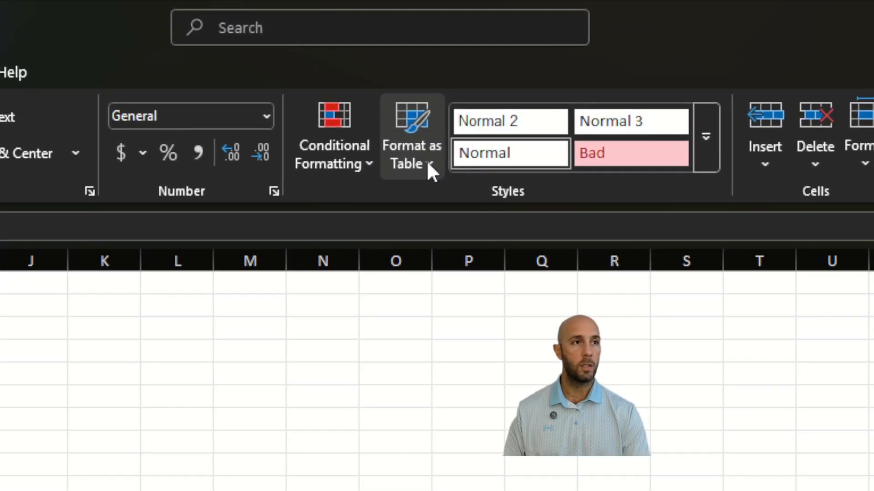
{"action": "left_click", "coordinate": [427, 163]}
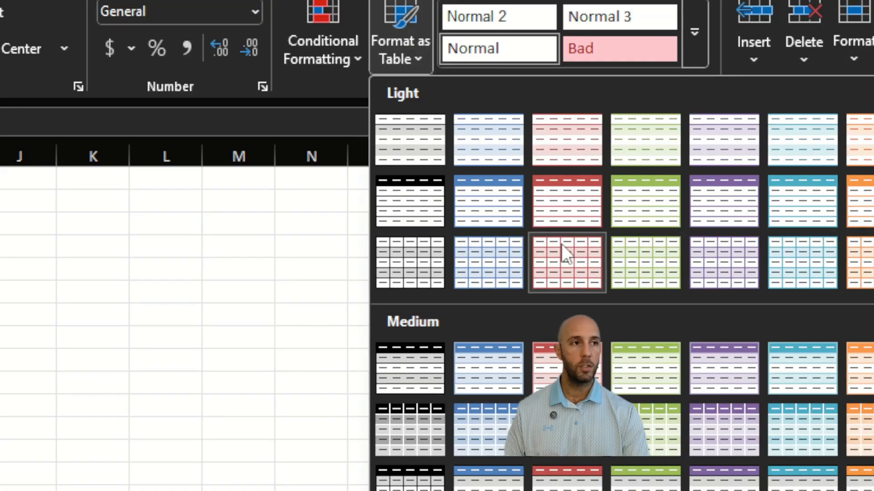
{"action": "left_click", "coordinate": [493, 373]}
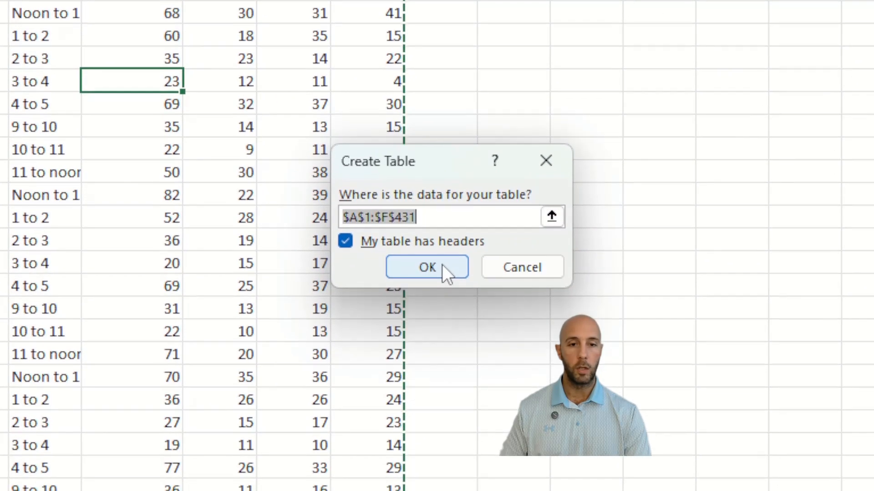
{"action": "left_click", "coordinate": [451, 333]}
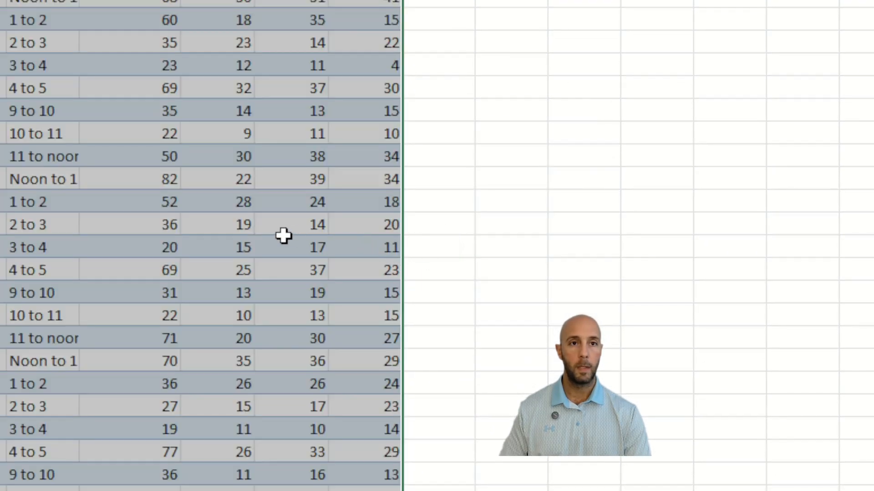
{"action": "left_click", "coordinate": [48, 94]}
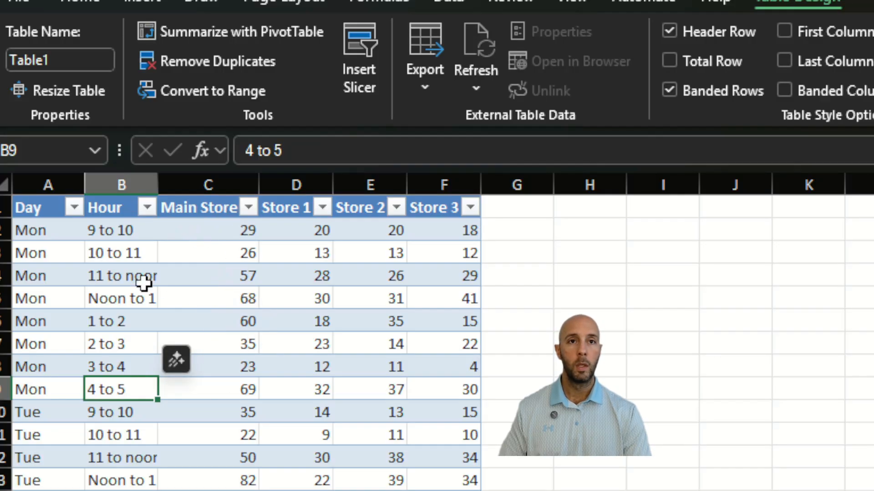
{"action": "left_click", "coordinate": [74, 59]}
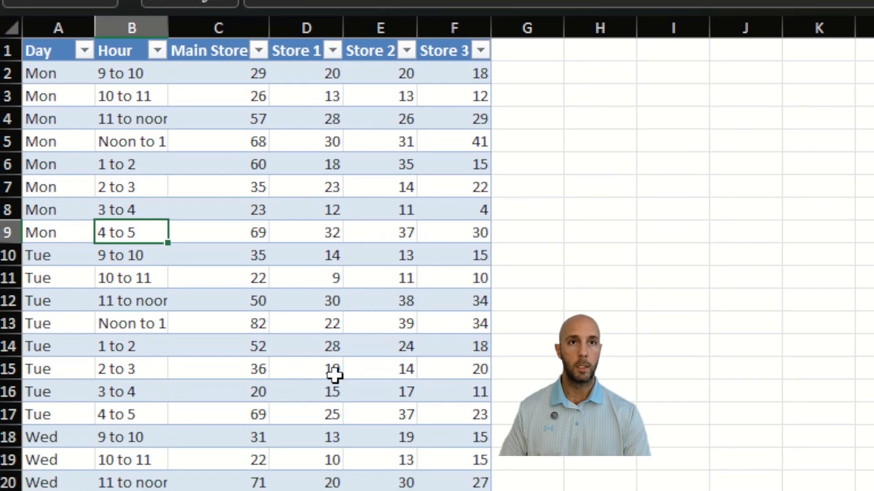
Create a PivotTable from Table1 on a new worksheet
{"action": "left_click", "coordinate": [341, 274]}
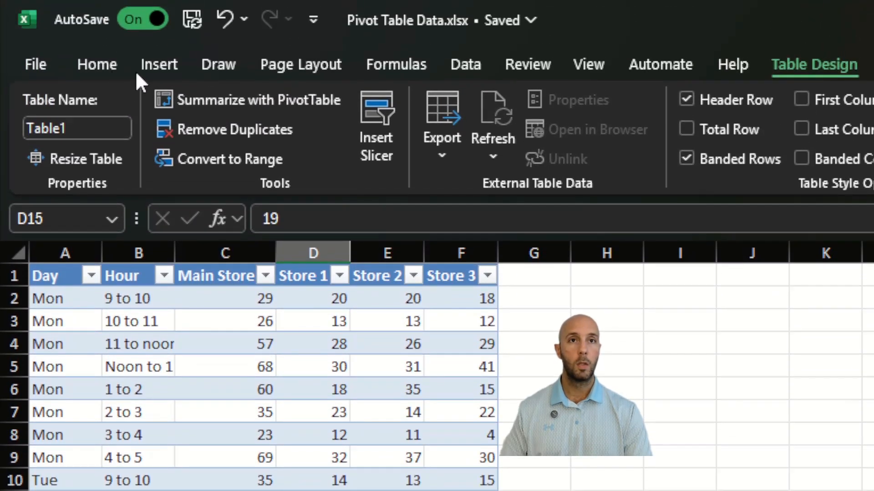
{"action": "left_click", "coordinate": [150, 32]}
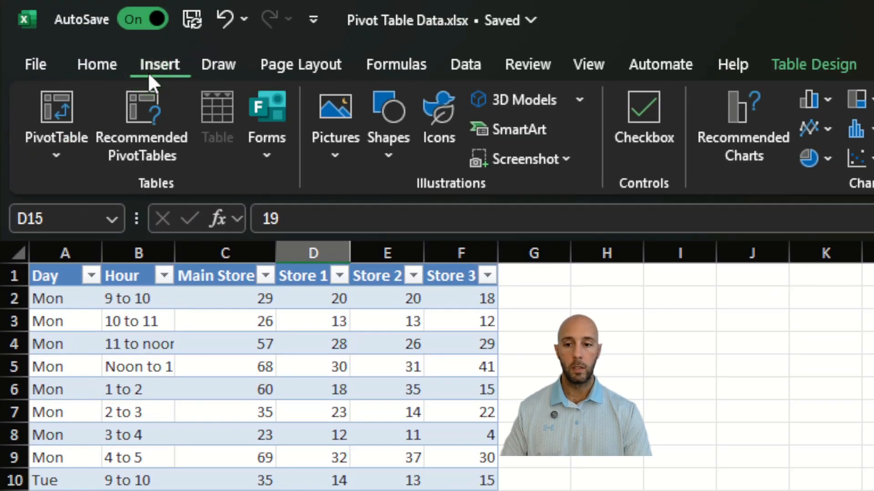
{"action": "left_click", "coordinate": [60, 149]}
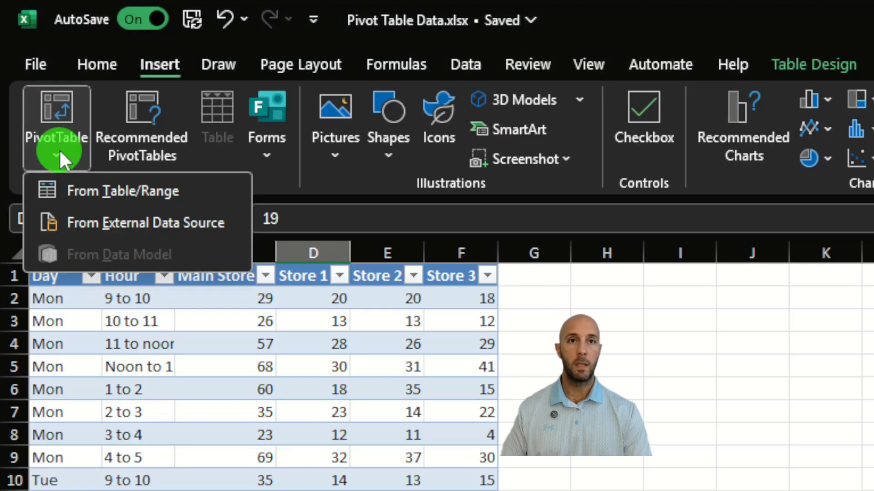
{"action": "left_click", "coordinate": [140, 195]}
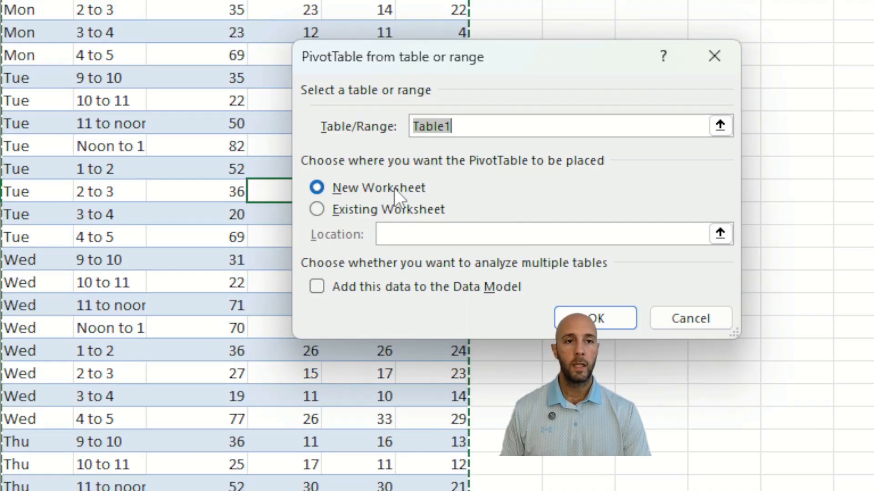
{"action": "left_click", "coordinate": [590, 313]}
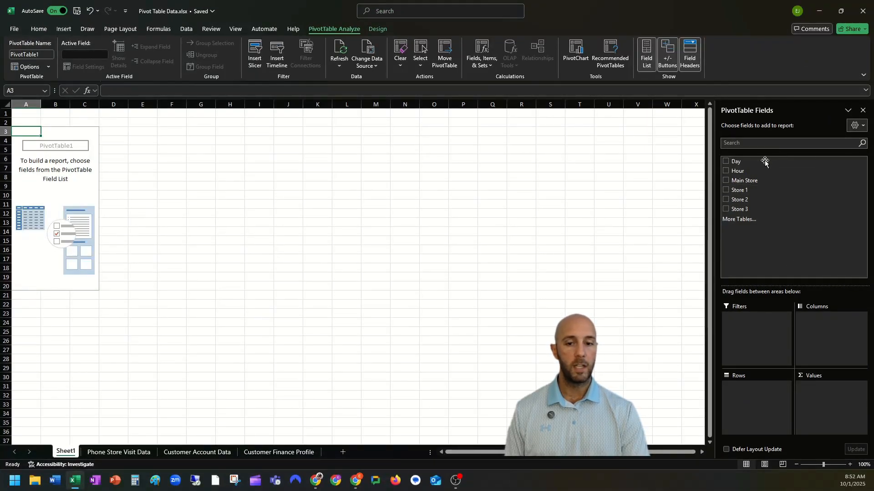
Select a blank cell outside the pivot table and reselect the pivot area to see how the field list responds
{"action": "left_click", "coordinate": [788, 268]}
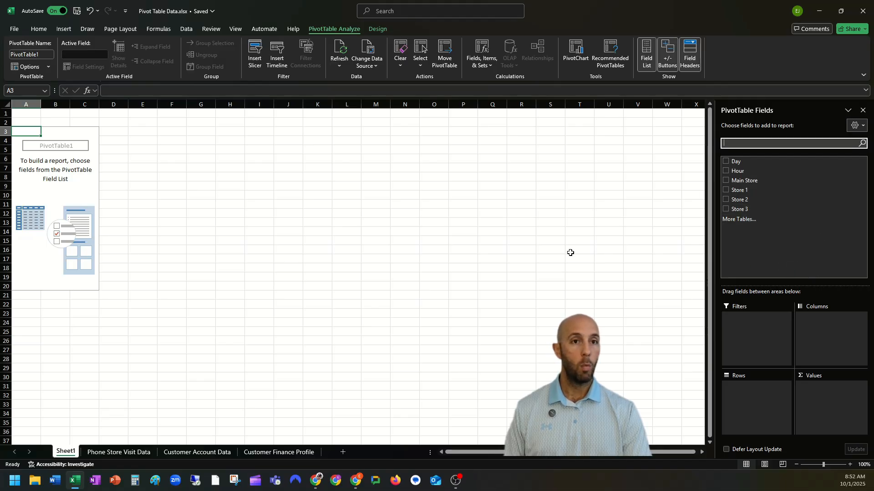
{"action": "left_click", "coordinate": [204, 245]}
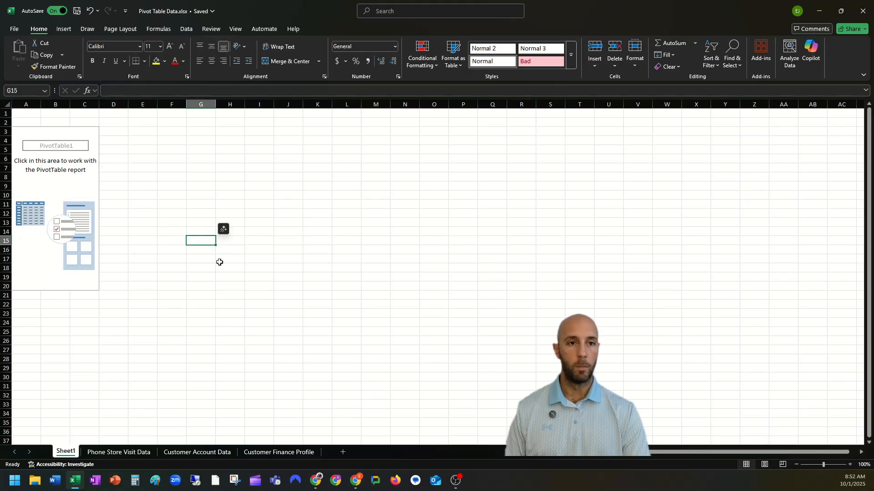
{"action": "left_click", "coordinate": [57, 211]}
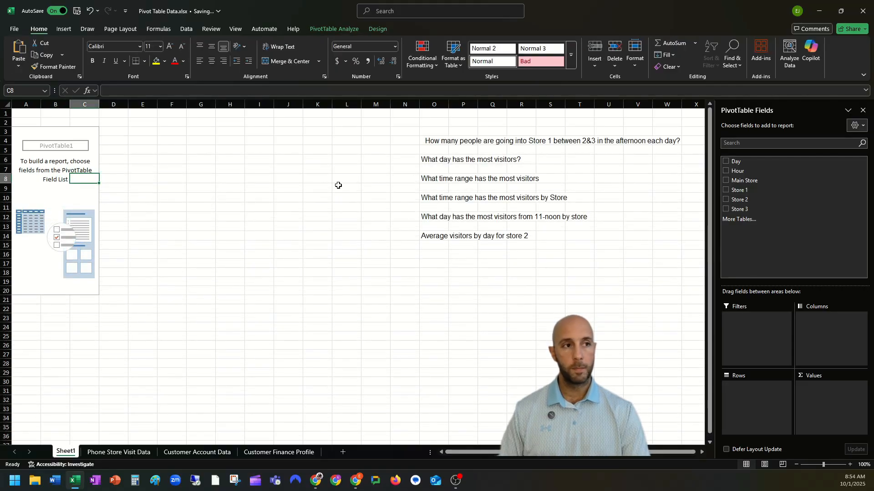
Build the pivot table with Hour as rows, Day as columns and Store 1 as summed values
{"action": "left_click", "coordinate": [429, 143]}
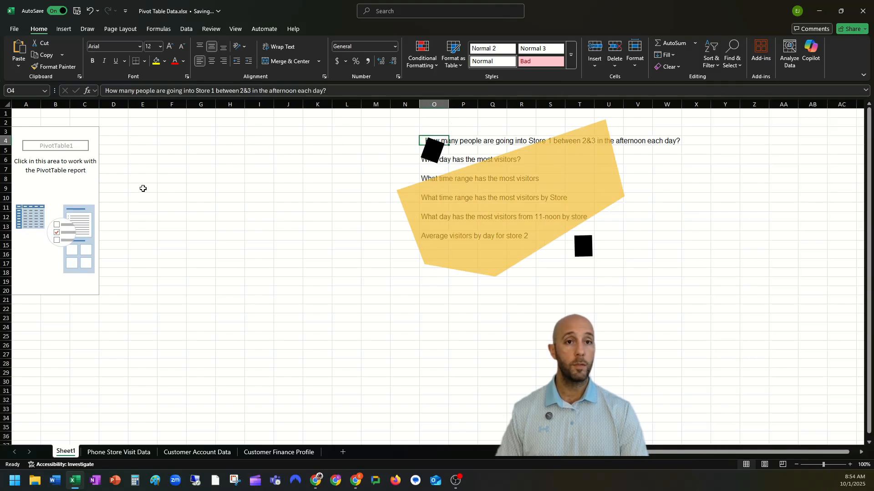
{"action": "left_click", "coordinate": [38, 209]}
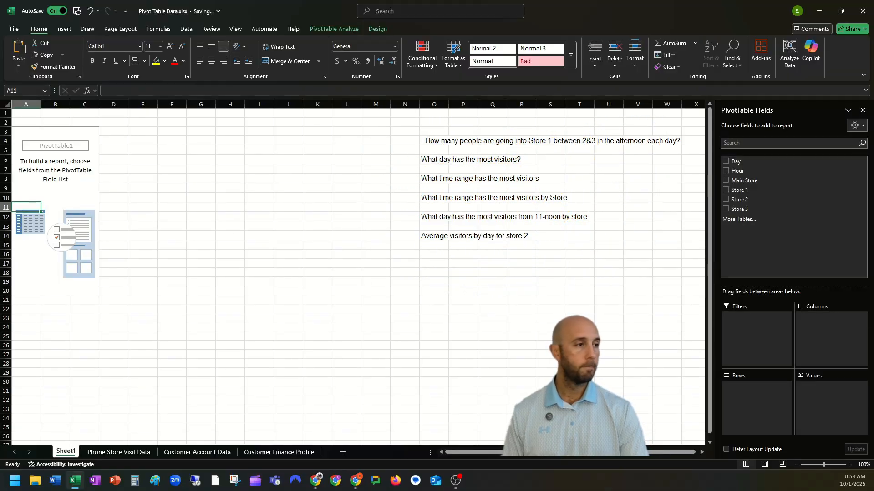
{"action": "left_click_drag", "start_coordinate": [748, 174], "coordinate": [757, 393]}
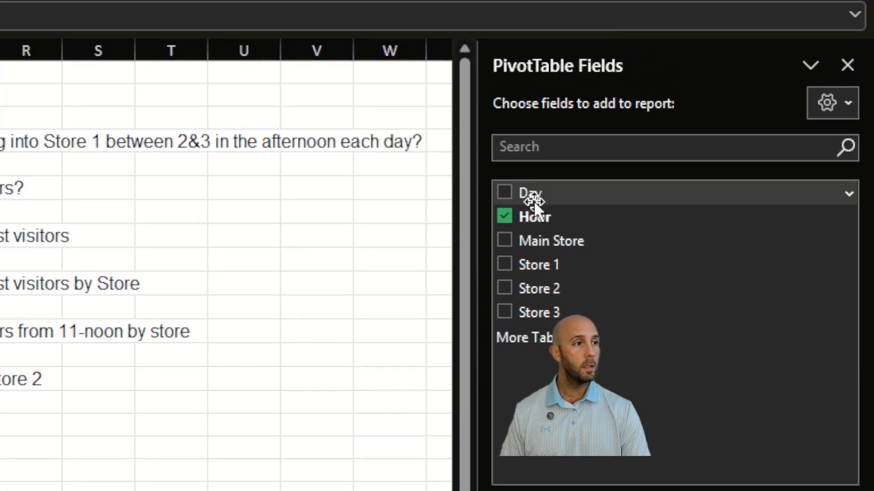
{"action": "left_click_drag", "start_coordinate": [530, 196], "coordinate": [747, 250]}
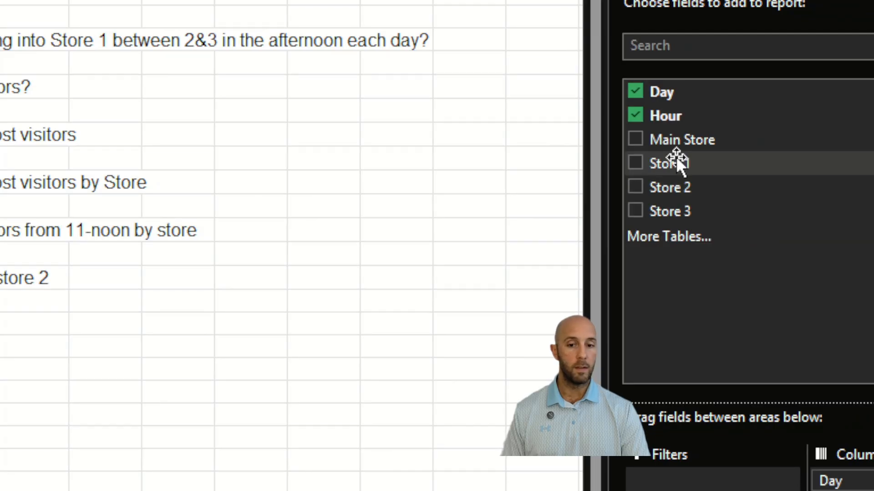
{"action": "left_click_drag", "start_coordinate": [681, 159], "coordinate": [873, 490]}
{"action": "left_click_drag", "start_coordinate": [798, 364], "coordinate": [797, 457]}
{"action": "left_click_drag", "start_coordinate": [783, 394], "coordinate": [782, 394]}
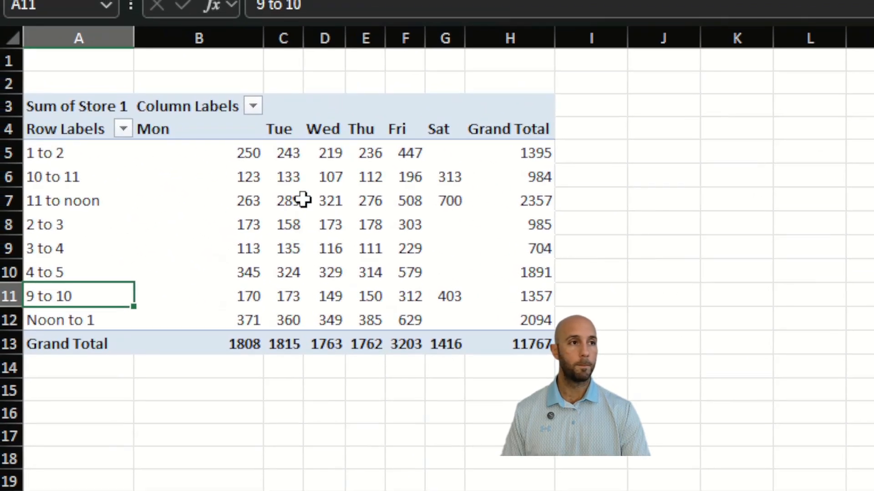
Rearrange the pivot table's hour rows into chronological order, from 9 to 10 through 4 to 5
{"action": "mouse_move", "coordinate": [303, 200]}
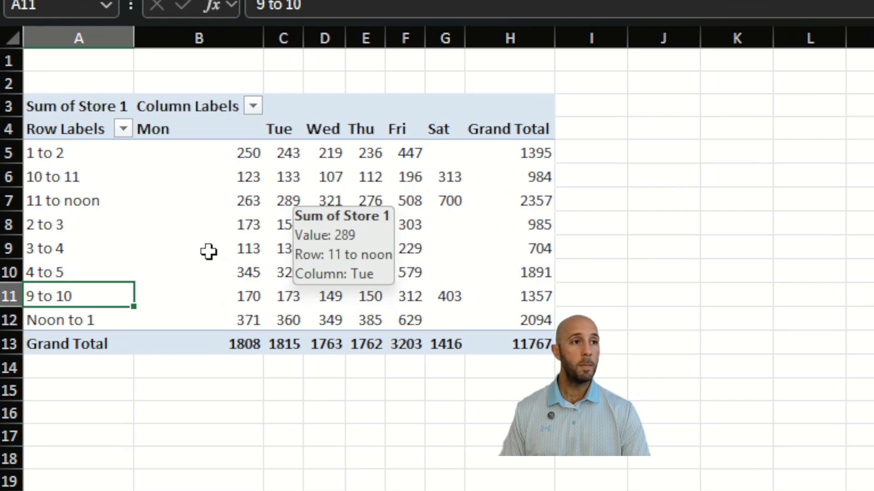
{"action": "mouse_move", "coordinate": [212, 276]}
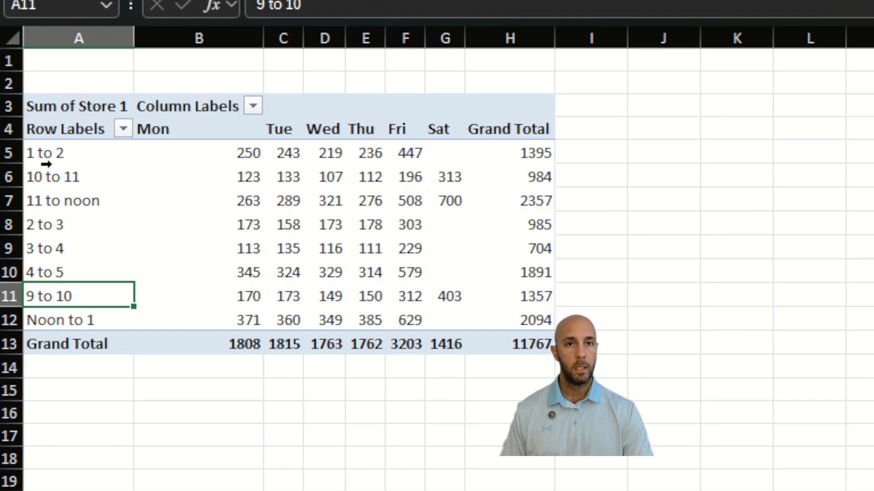
{"action": "left_click", "coordinate": [75, 323]}
{"action": "left_click_drag", "start_coordinate": [103, 307], "coordinate": [122, 209]}
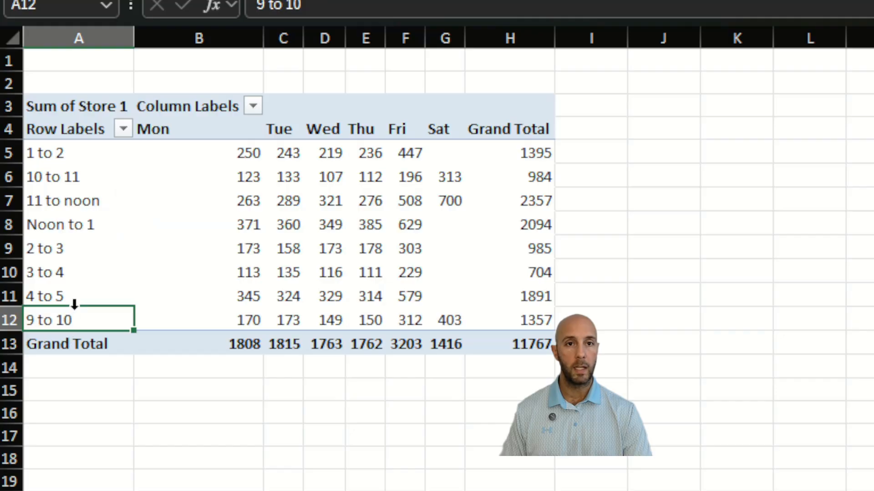
{"action": "left_click_drag", "start_coordinate": [77, 303], "coordinate": [96, 255]}
{"action": "left_click", "coordinate": [72, 176]}
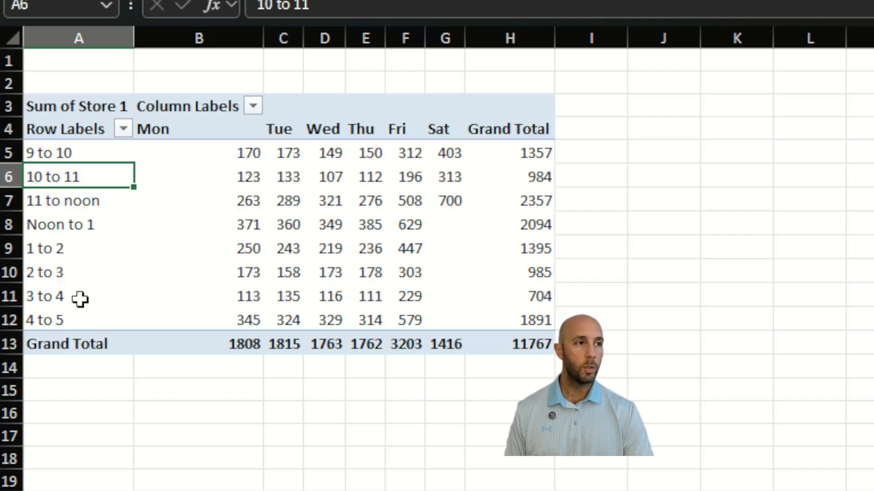
Examine Store 1's visitors from 2 to 3 for each day, the Saturday column and the grand totals by hour
{"action": "left_click", "coordinate": [44, 269]}
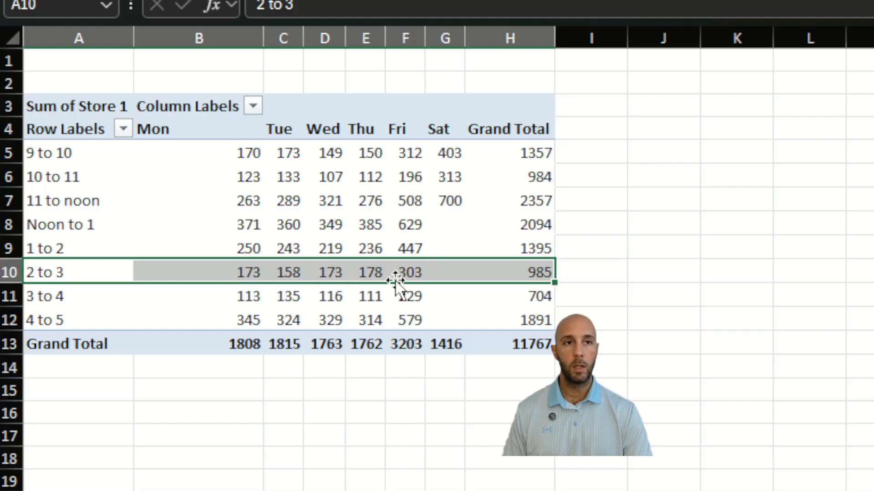
{"action": "left_click", "coordinate": [457, 269]}
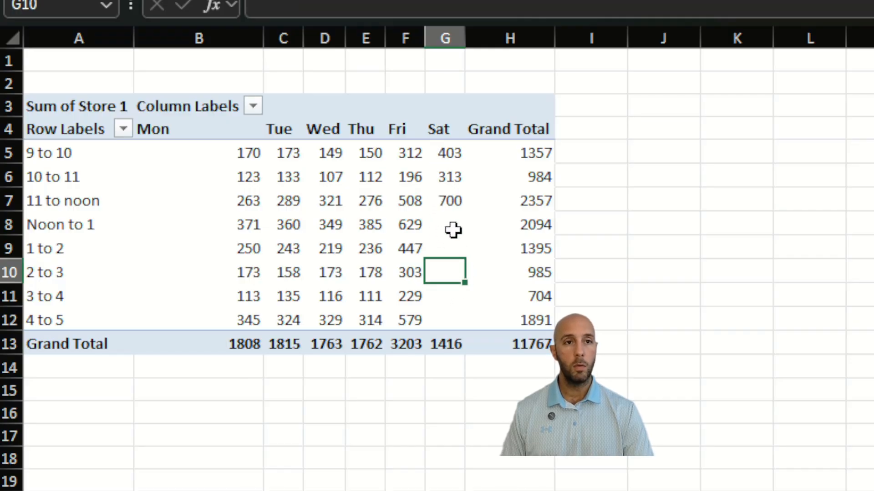
{"action": "mouse_move", "coordinate": [453, 222]}
{"action": "mouse_move", "coordinate": [450, 311]}
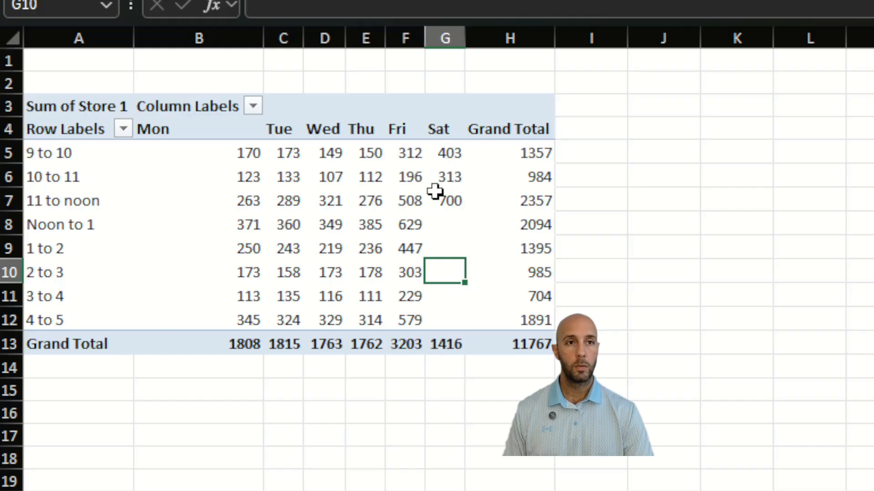
{"action": "left_click", "coordinate": [443, 226]}
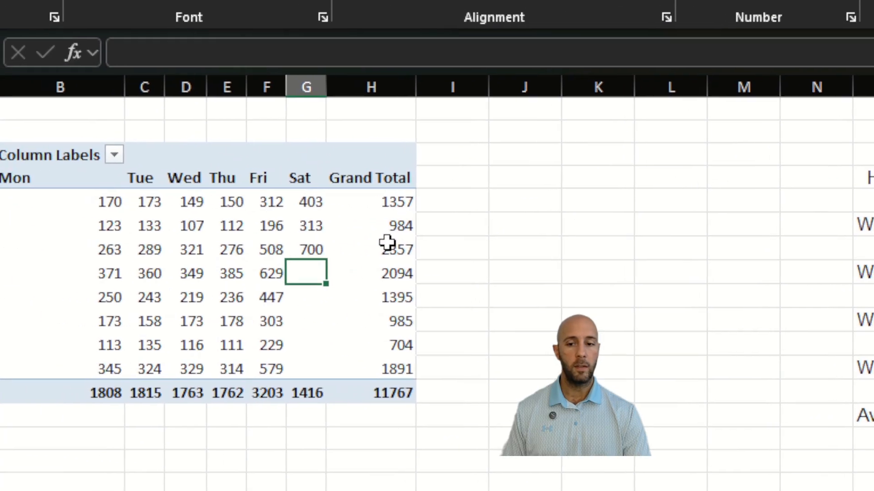
{"action": "mouse_move", "coordinate": [427, 248]}
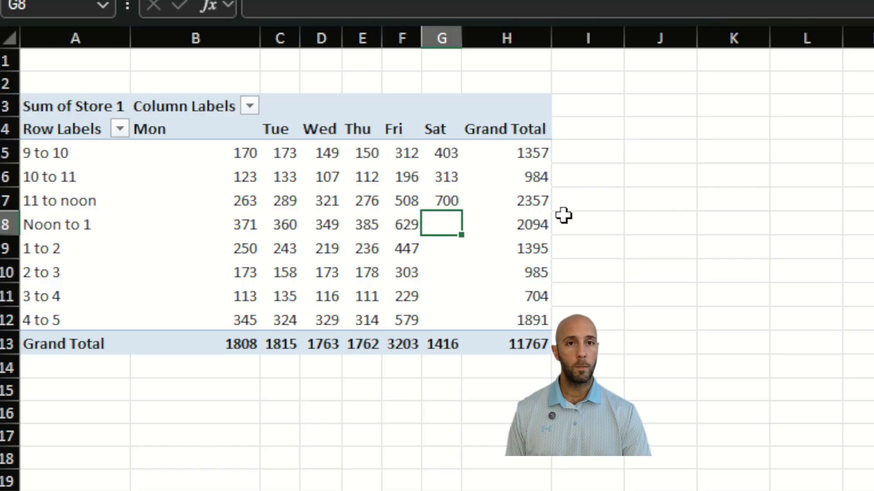
{"action": "left_click", "coordinate": [543, 206]}
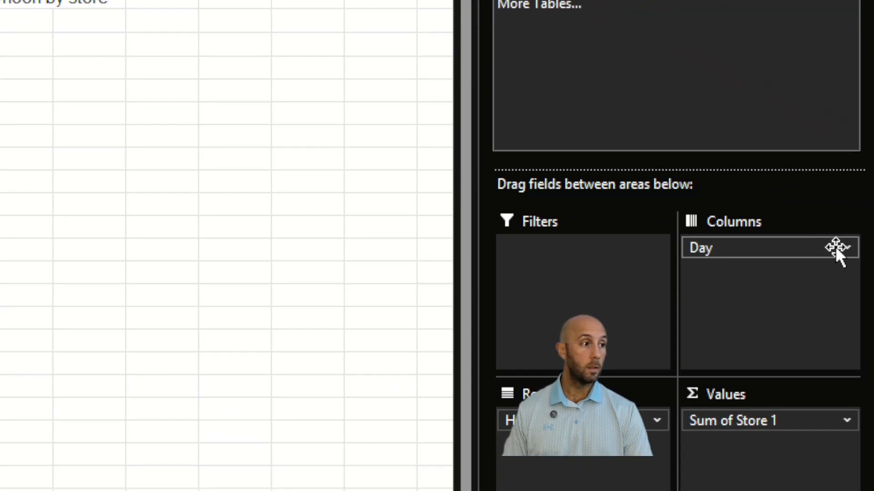
Remove Day from the pivot table's columns and add Main Store, Store 2 and Store 3 as summed values
{"action": "left_click", "coordinate": [848, 248]}
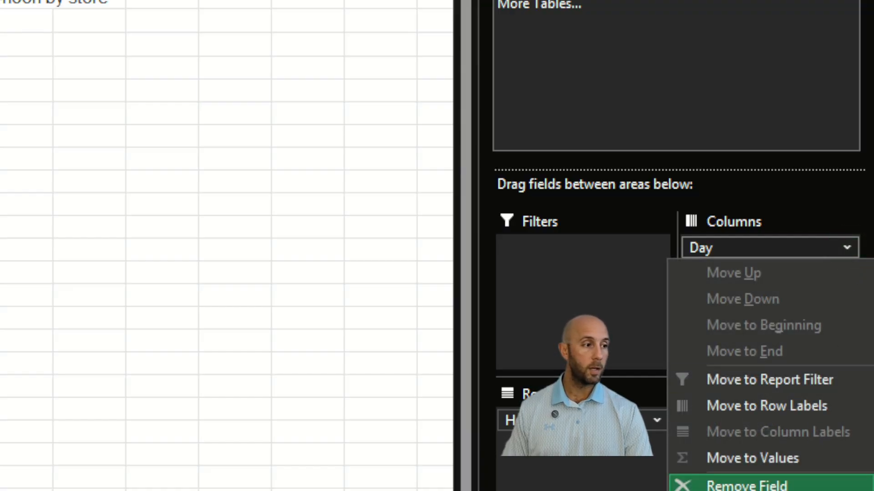
{"action": "left_click", "coordinate": [775, 483]}
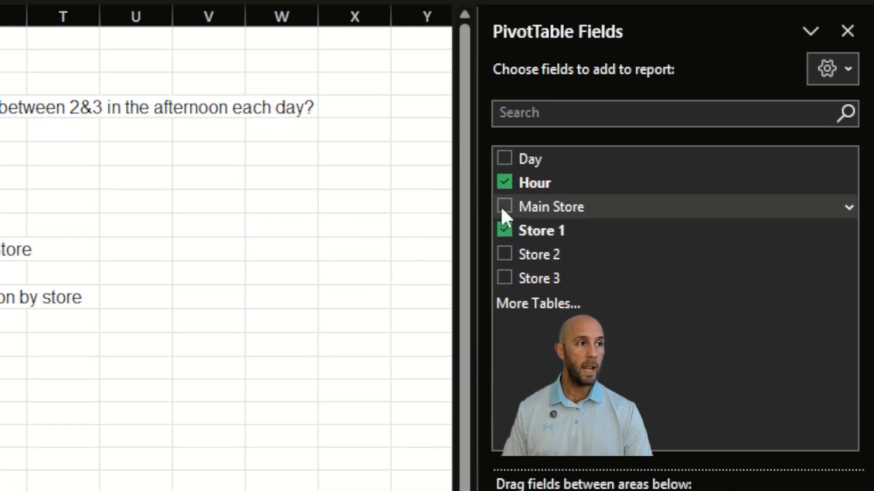
{"action": "left_click", "coordinate": [504, 206]}
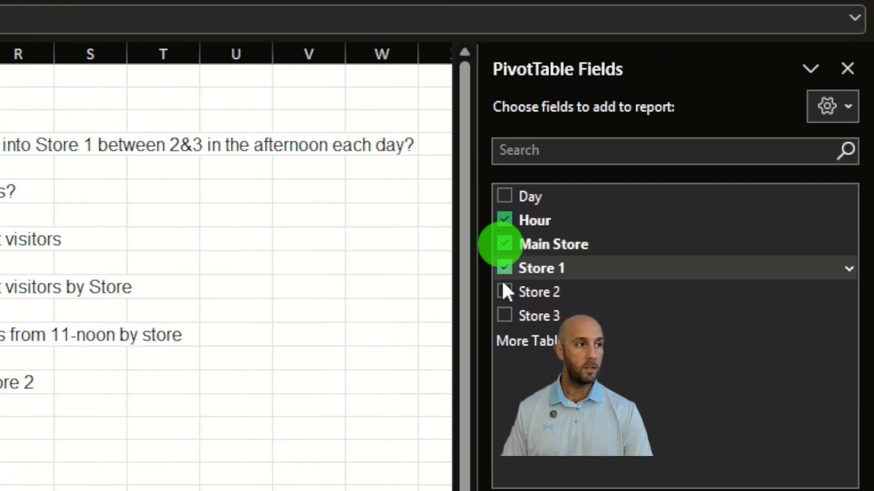
{"action": "left_click", "coordinate": [504, 293]}
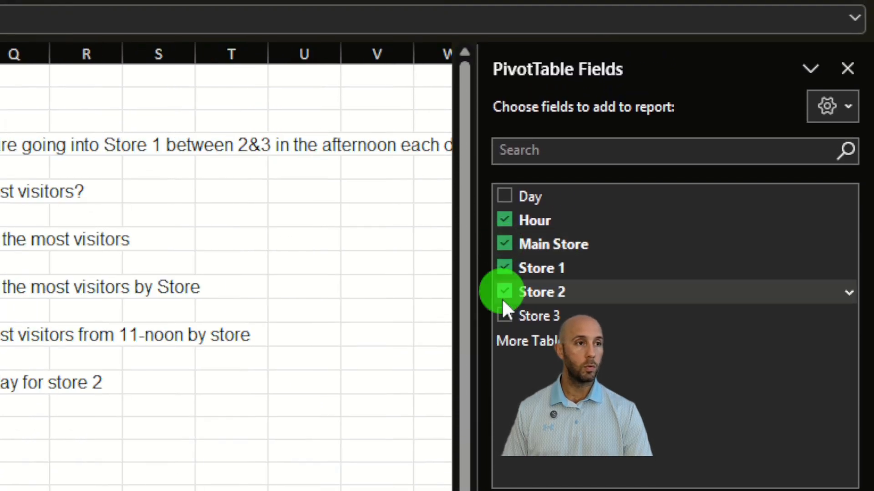
{"action": "left_click", "coordinate": [503, 315]}
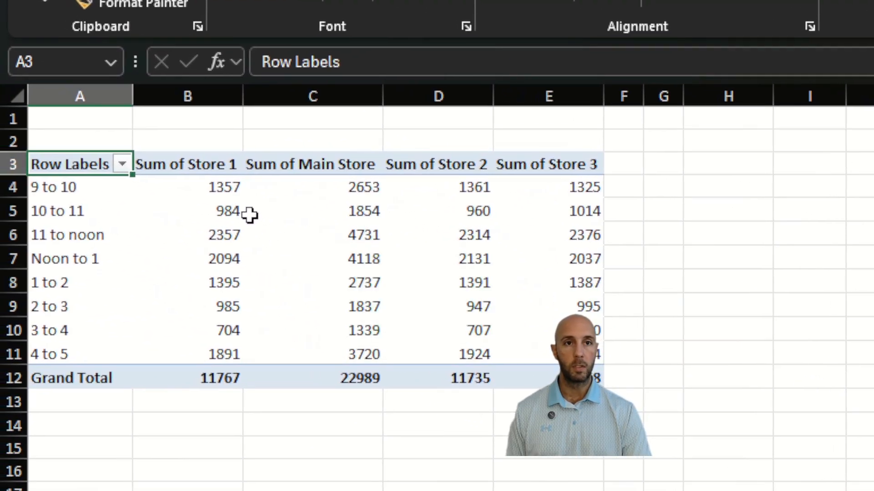
Move the Main Store column ahead of Store 1 in the pivot table and select the 11 to noon row for comparison
{"action": "left_click", "coordinate": [346, 166]}
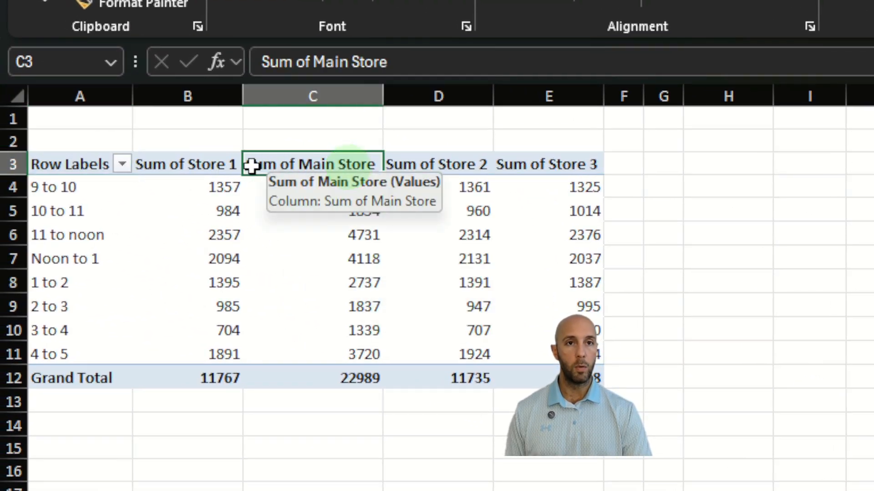
{"action": "left_click_drag", "start_coordinate": [244, 166], "coordinate": [143, 173]}
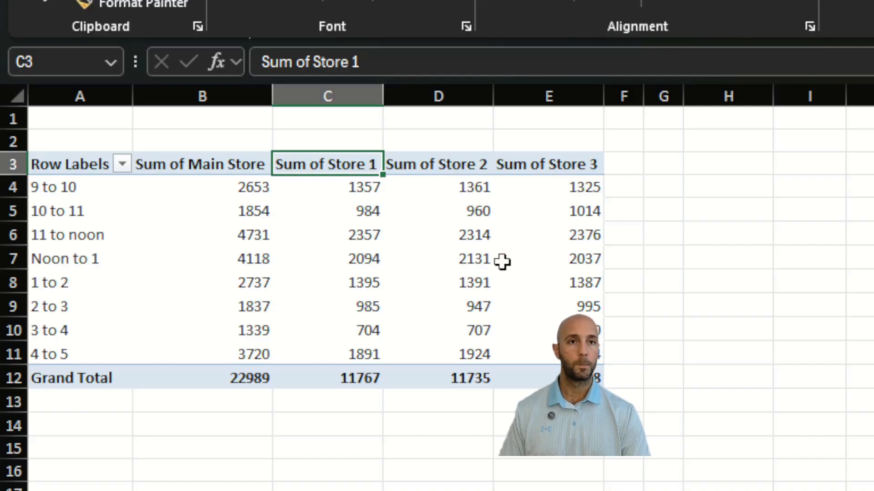
{"action": "mouse_move", "coordinate": [412, 260]}
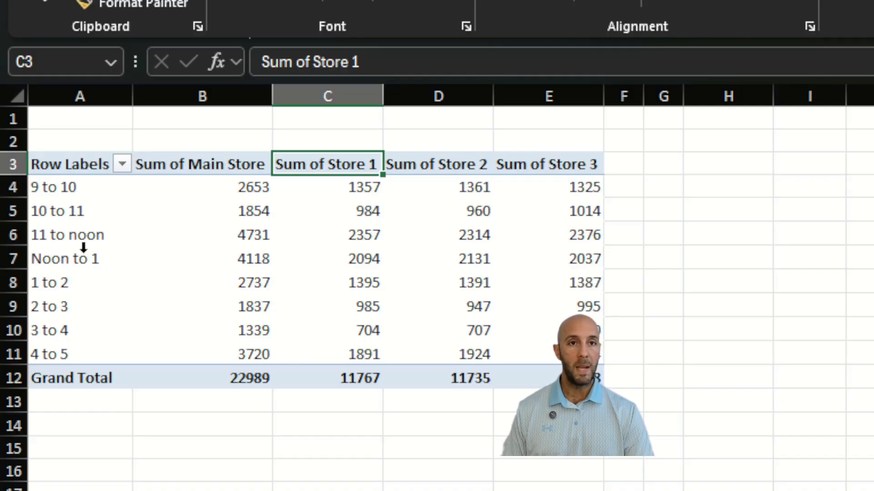
{"action": "left_click", "coordinate": [55, 236]}
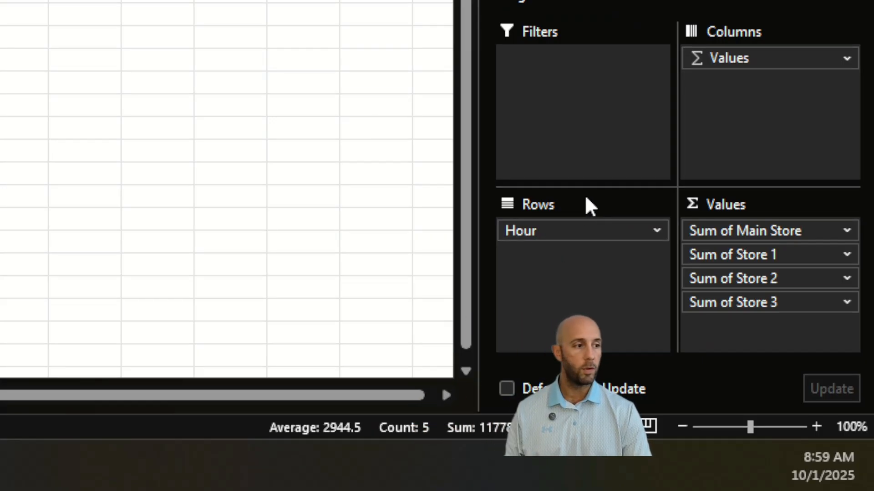
Rearrange the pivot table with Day as rows and Hour as a report filter set to 11 to noon
{"action": "left_click_drag", "start_coordinate": [559, 230], "coordinate": [591, 96]}
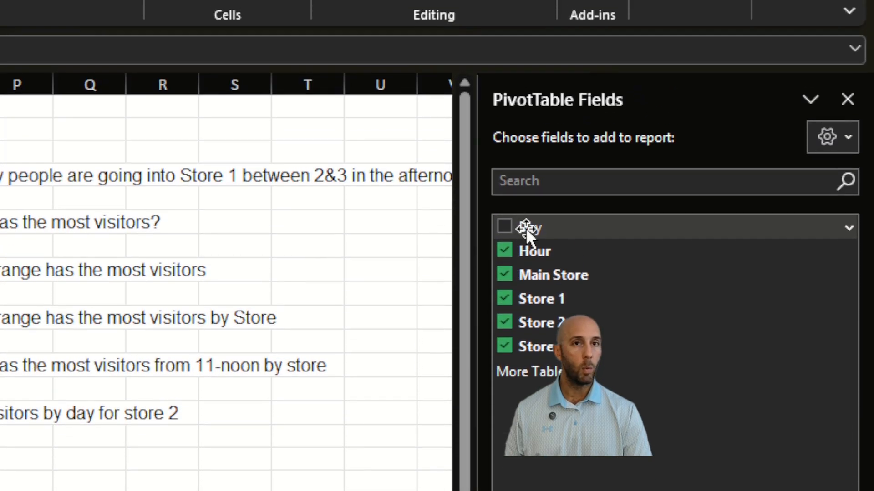
{"action": "left_click_drag", "start_coordinate": [526, 230], "coordinate": [558, 420]}
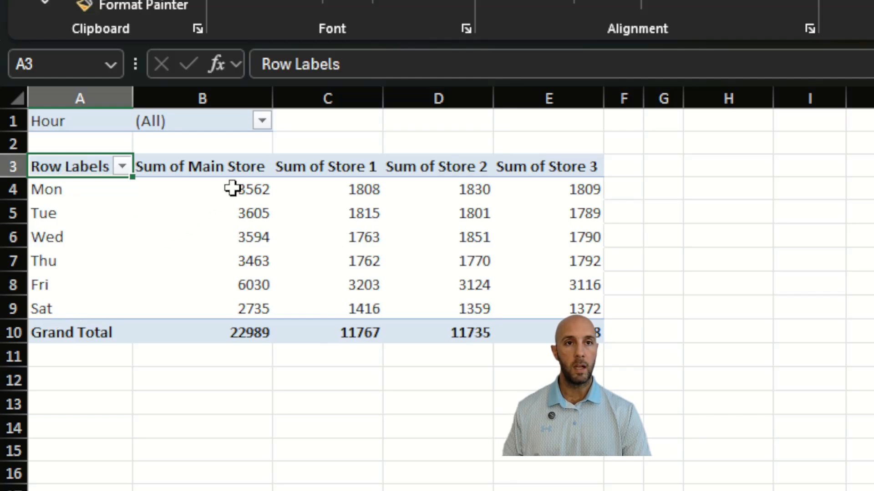
{"action": "left_click", "coordinate": [266, 127]}
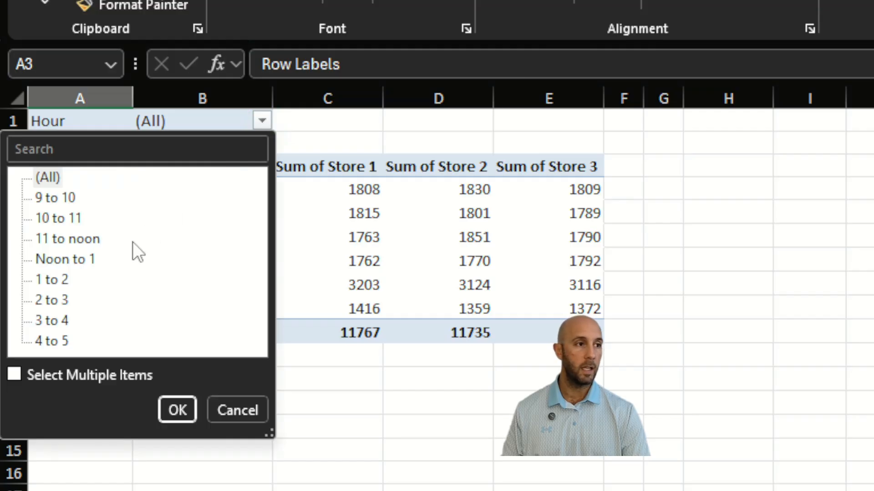
{"action": "left_click", "coordinate": [81, 240]}
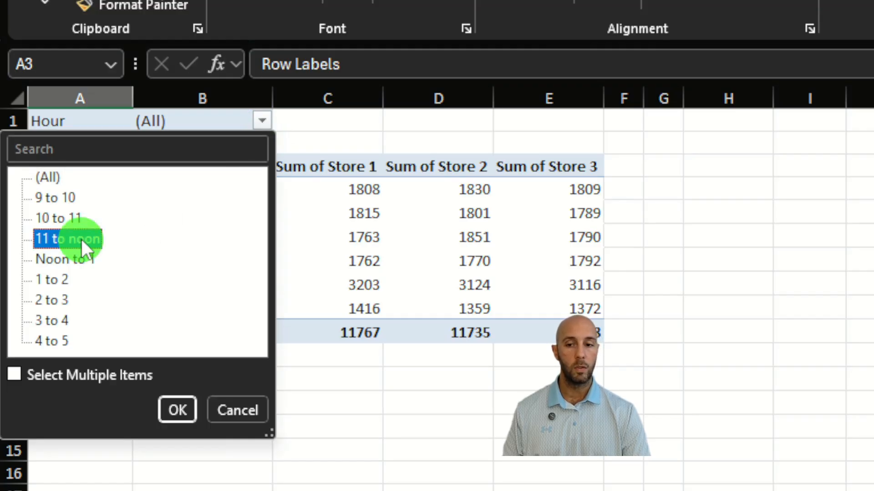
{"action": "left_click", "coordinate": [181, 408]}
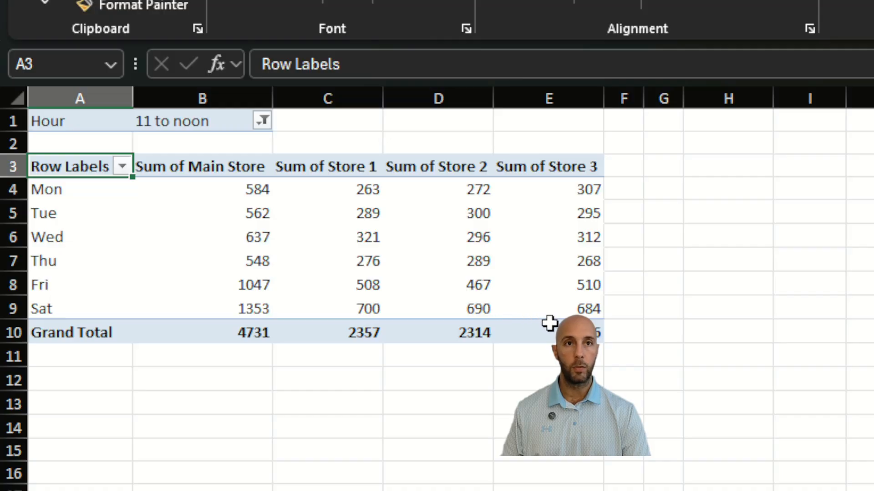
Examine the 11 to noon visitors by day for each store, comparing the Friday and Saturday rows
{"action": "mouse_move", "coordinate": [550, 323]}
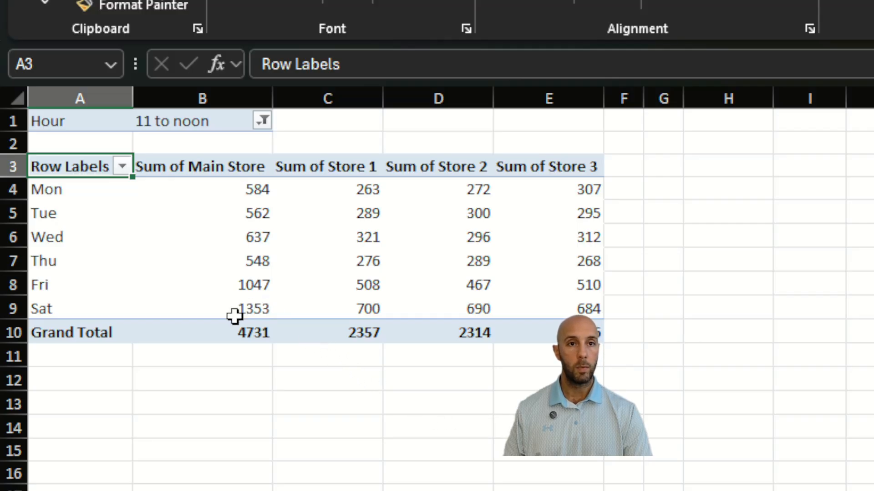
{"action": "mouse_move", "coordinate": [240, 296]}
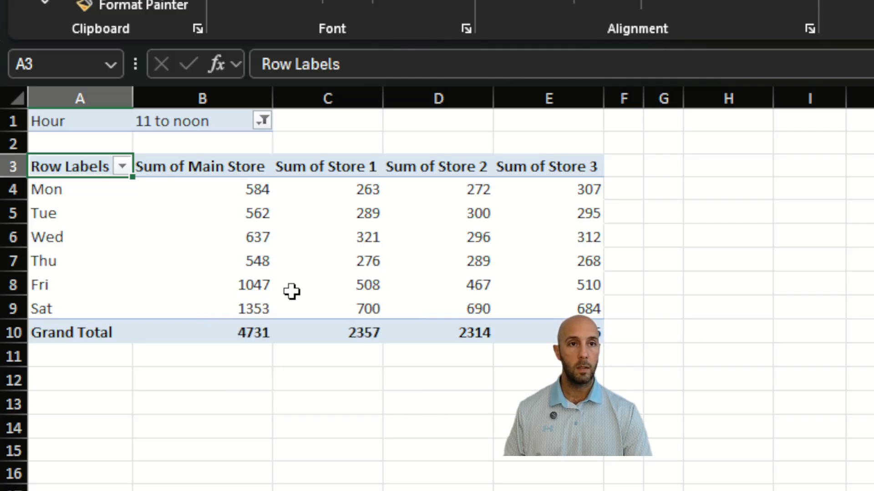
{"action": "mouse_move", "coordinate": [241, 319]}
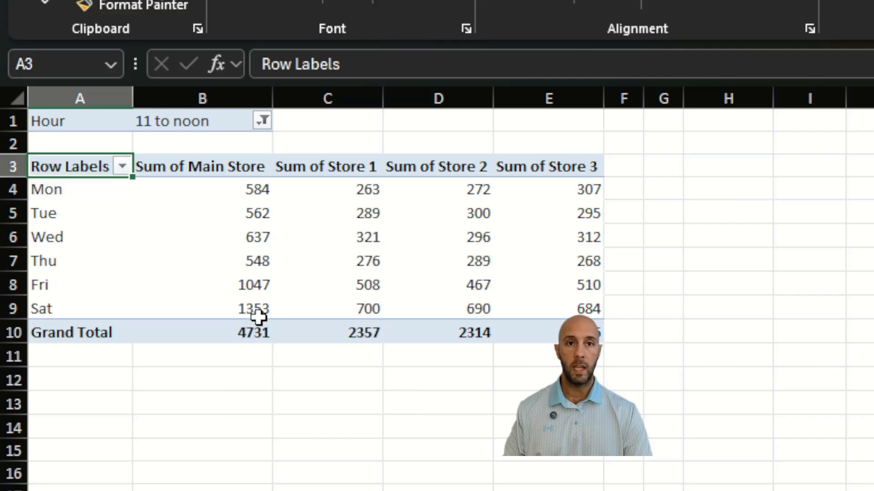
{"action": "mouse_move", "coordinate": [269, 314]}
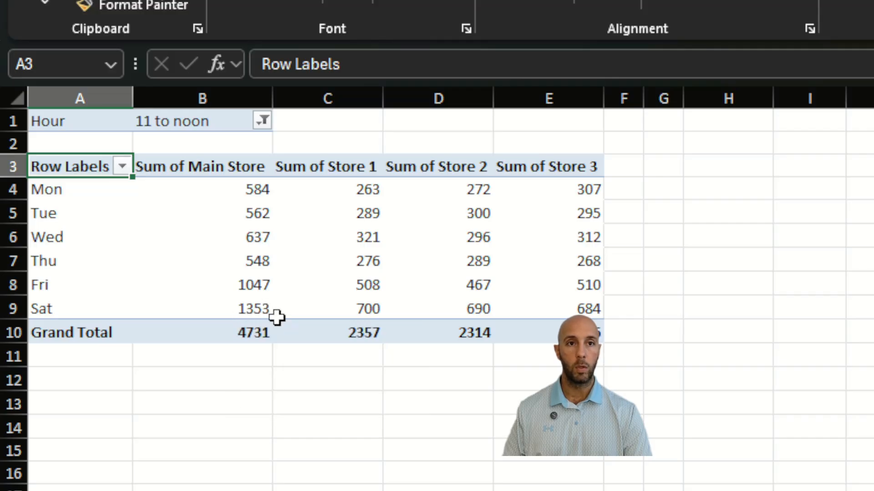
{"action": "mouse_move", "coordinate": [376, 324]}
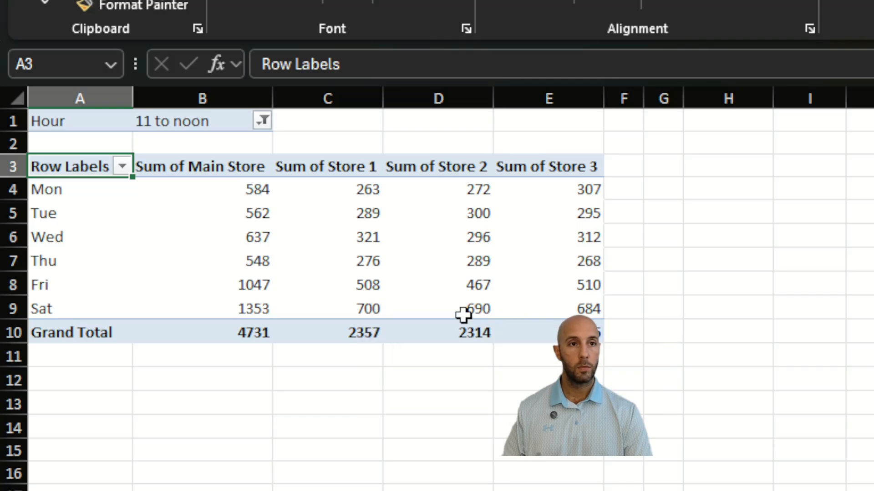
{"action": "mouse_move", "coordinate": [448, 312]}
{"action": "mouse_move", "coordinate": [550, 307]}
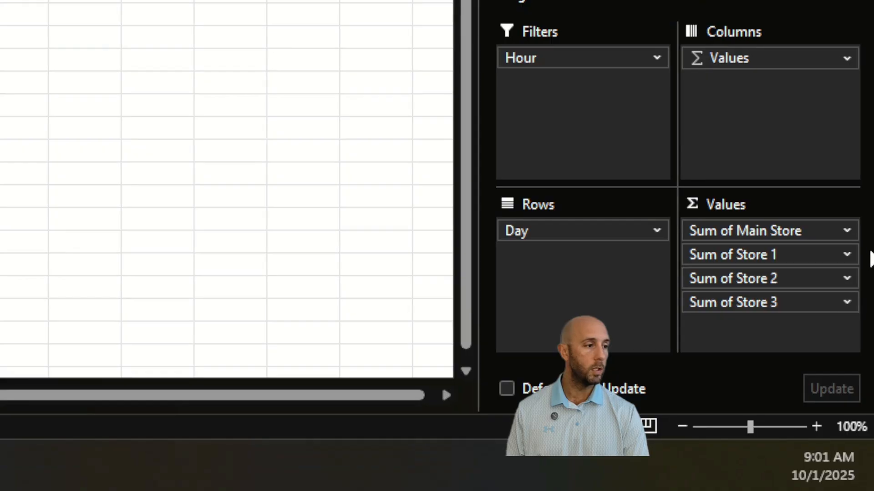
Remove Main Store, Store 1 and Store 3 from the pivot table values, along with the Hour filter
{"action": "left_click", "coordinate": [848, 231]}
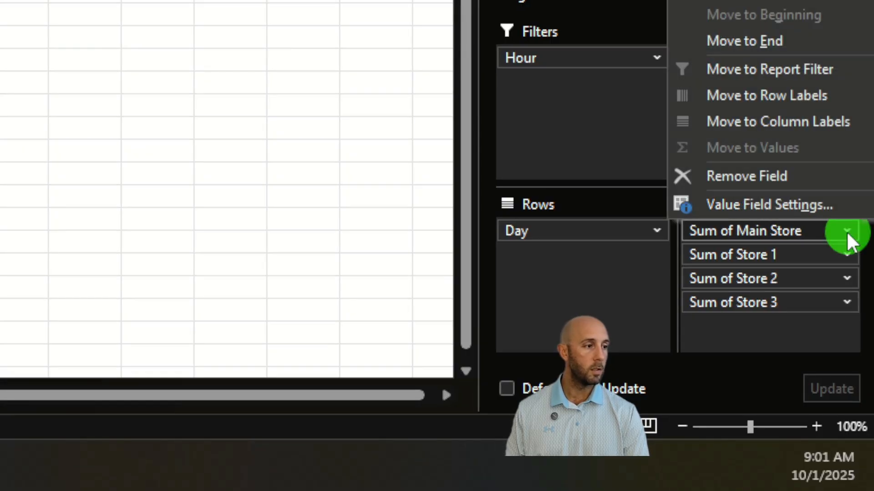
{"action": "left_click", "coordinate": [801, 179]}
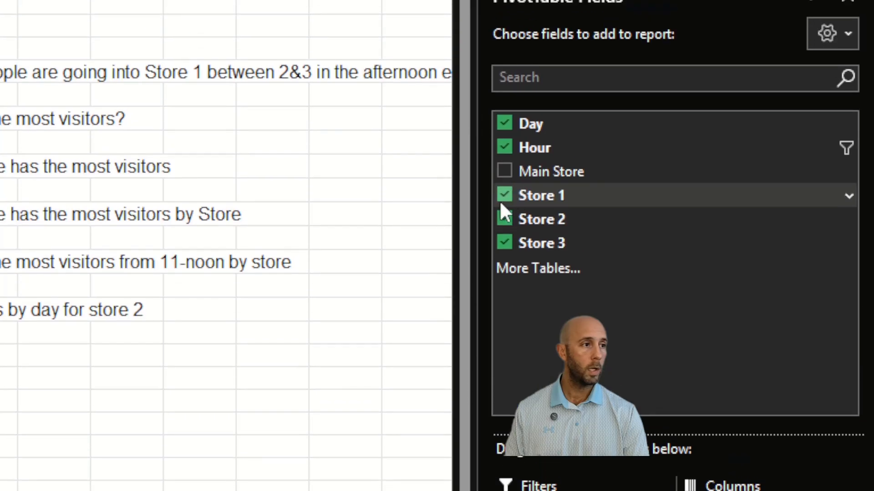
{"action": "left_click", "coordinate": [505, 196]}
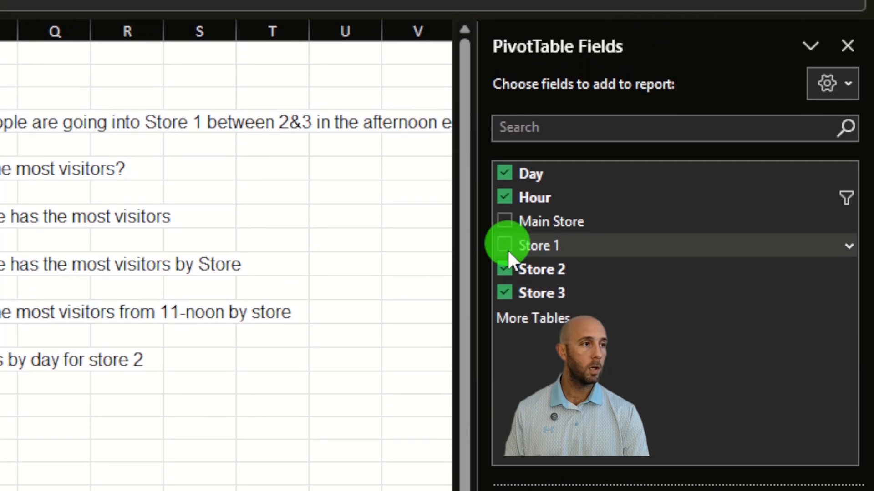
{"action": "left_click", "coordinate": [509, 296]}
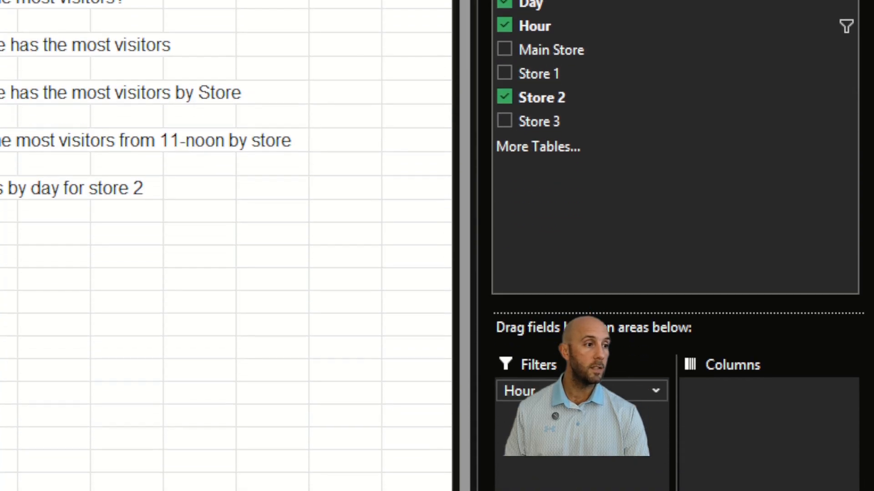
{"action": "left_click", "coordinate": [655, 392]}
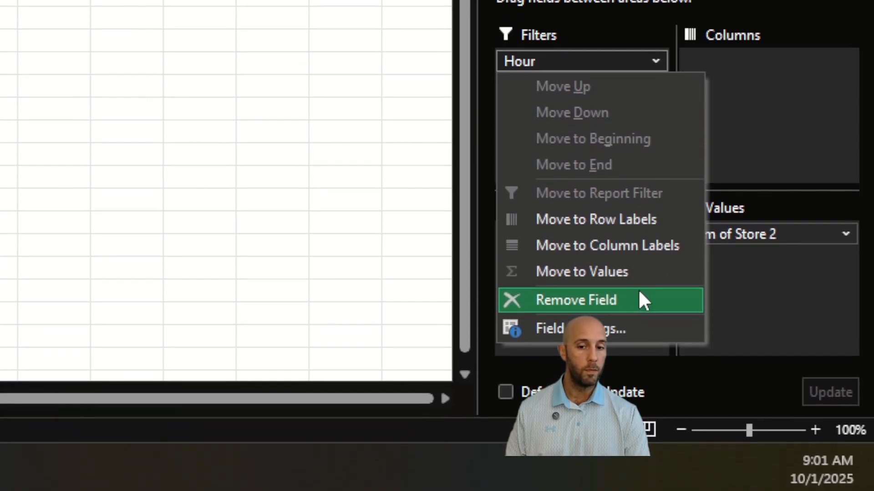
{"action": "left_click", "coordinate": [639, 295]}
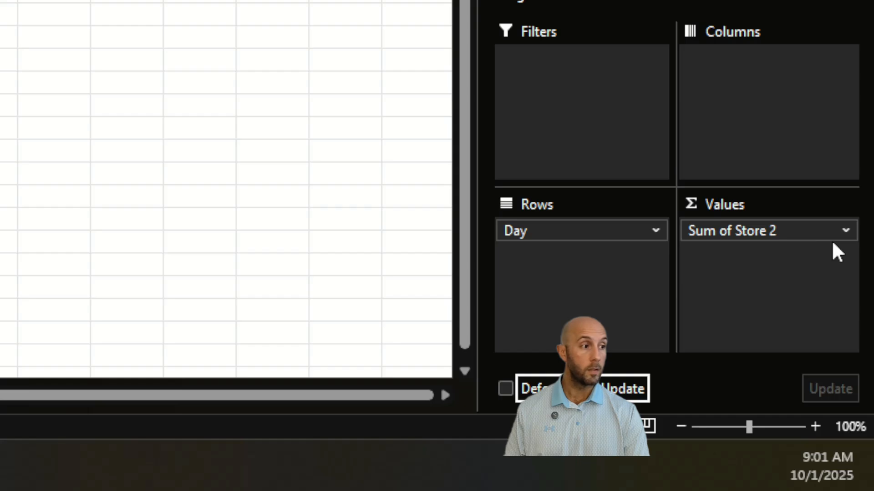
Summarize the Store 2 values in the pivot table by Average instead of Sum
{"action": "left_click", "coordinate": [845, 231]}
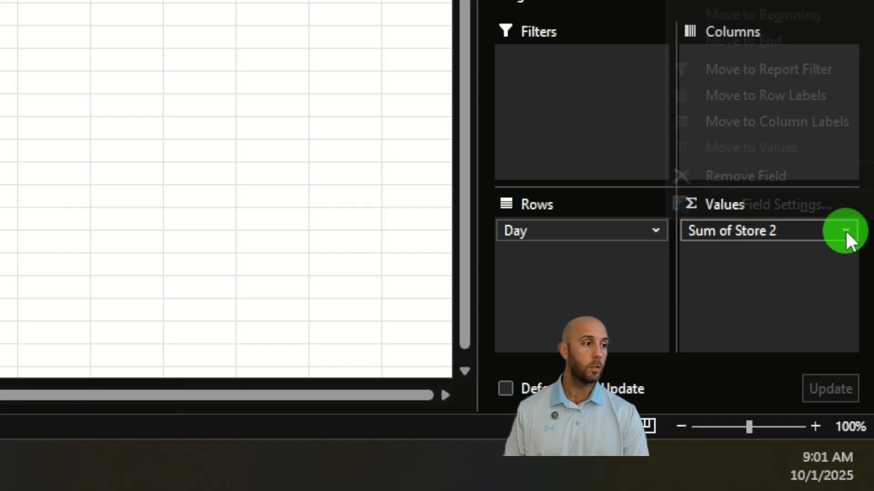
{"action": "left_click", "coordinate": [801, 207]}
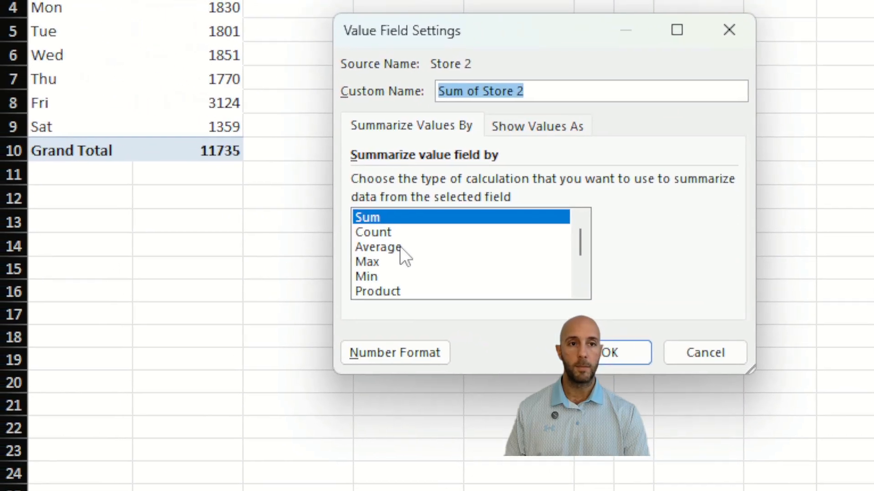
{"action": "left_click", "coordinate": [400, 247]}
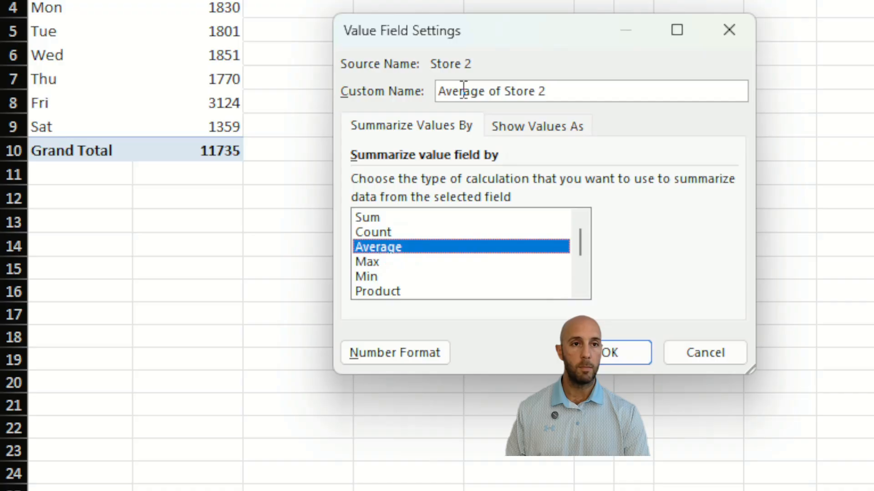
{"action": "left_click", "coordinate": [606, 357]}
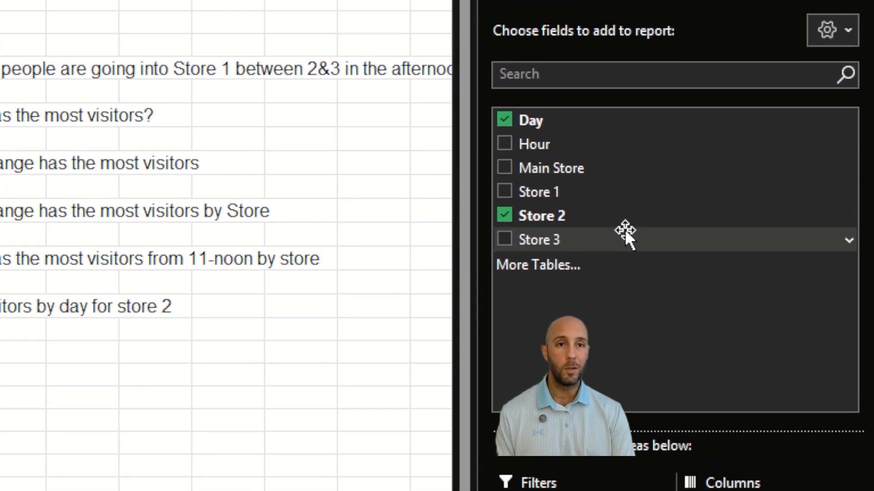
Add Store 1 and Store 3 to the pivot table alongside the Store 2 average
{"action": "left_click_drag", "start_coordinate": [530, 194], "coordinate": [530, 195]}
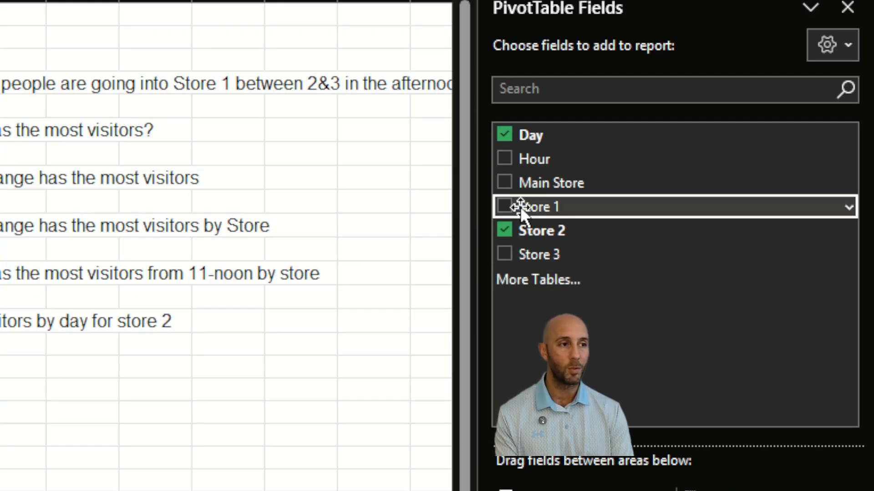
{"action": "left_click", "coordinate": [504, 210]}
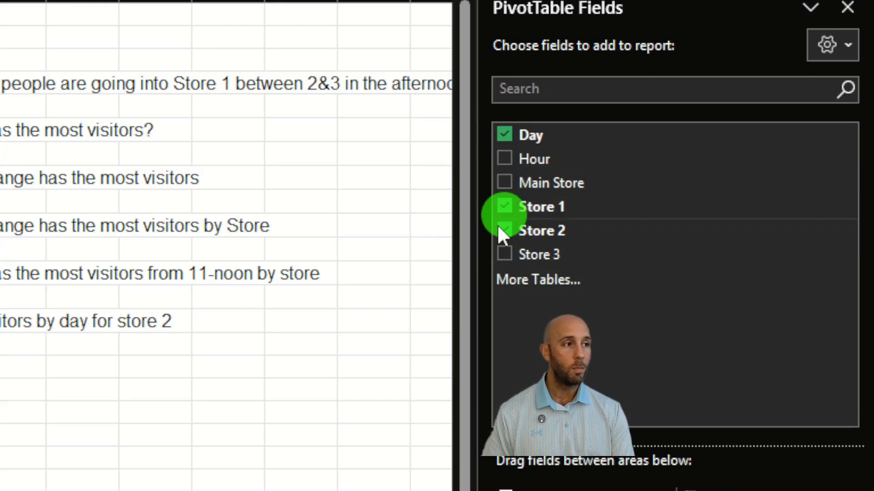
{"action": "left_click", "coordinate": [502, 255]}
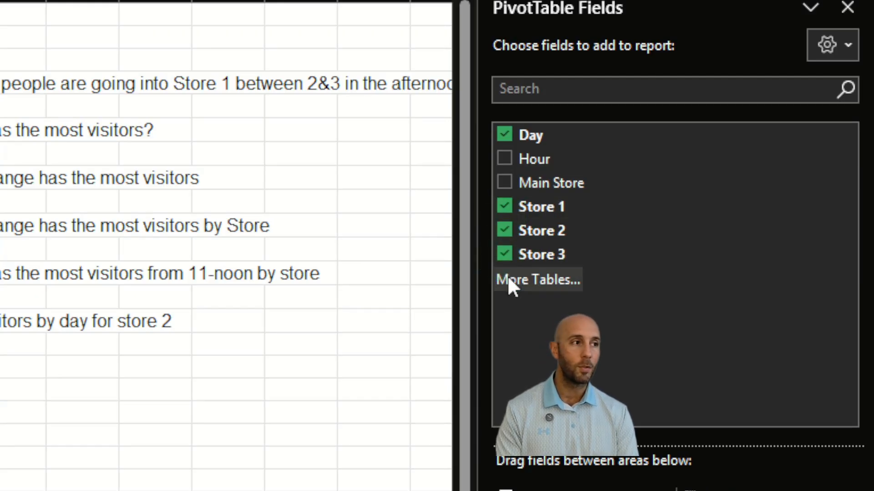